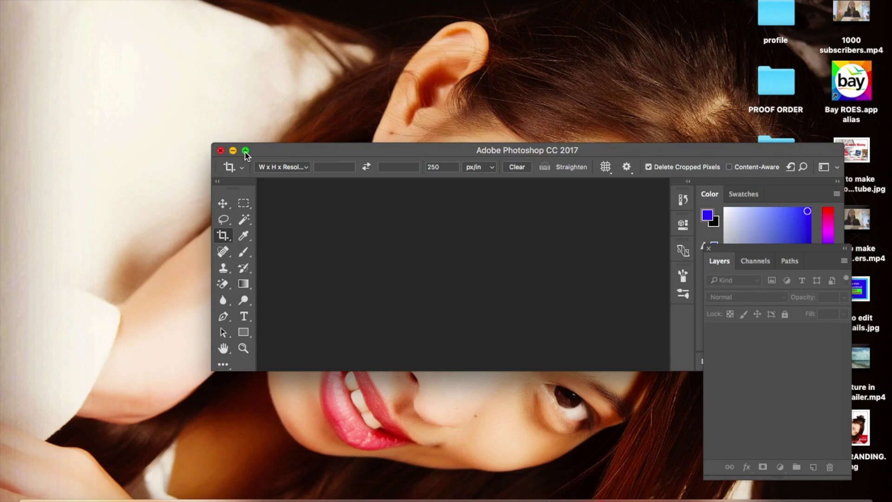
Enlarge the Photoshop window and set up a new document 6 inches wide and 4 inches high
click(246, 150)
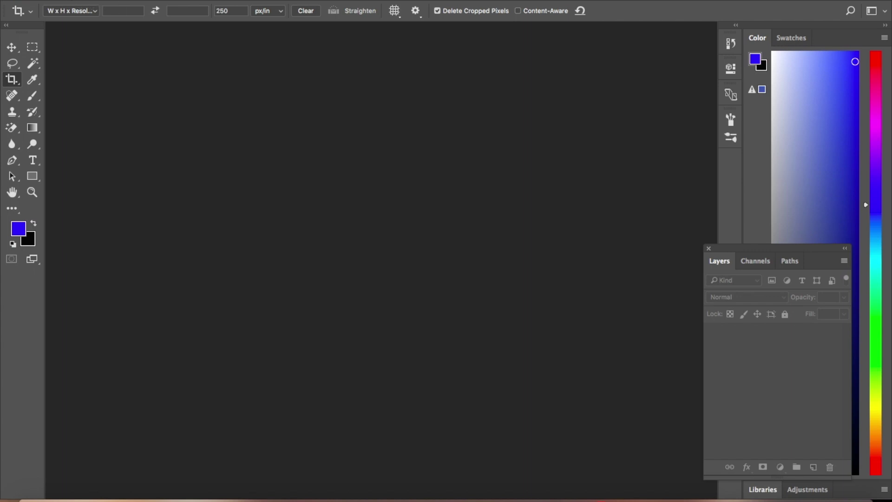
click(114, 0)
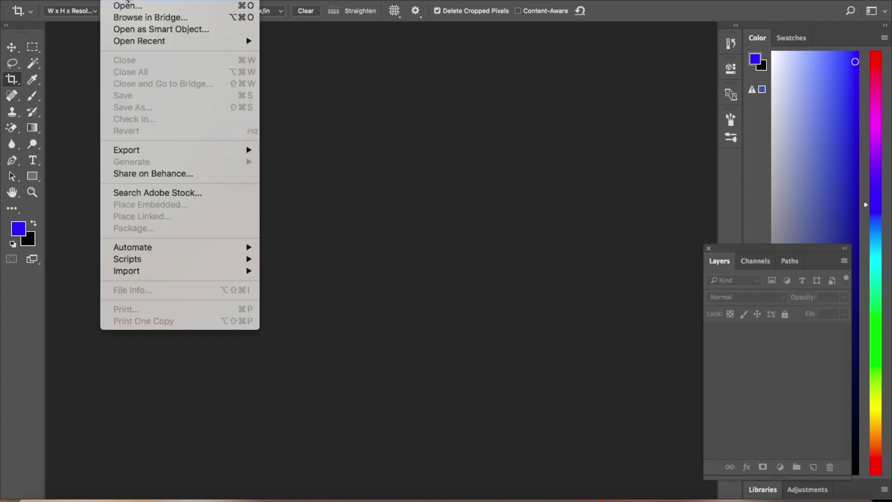
click(157, 0)
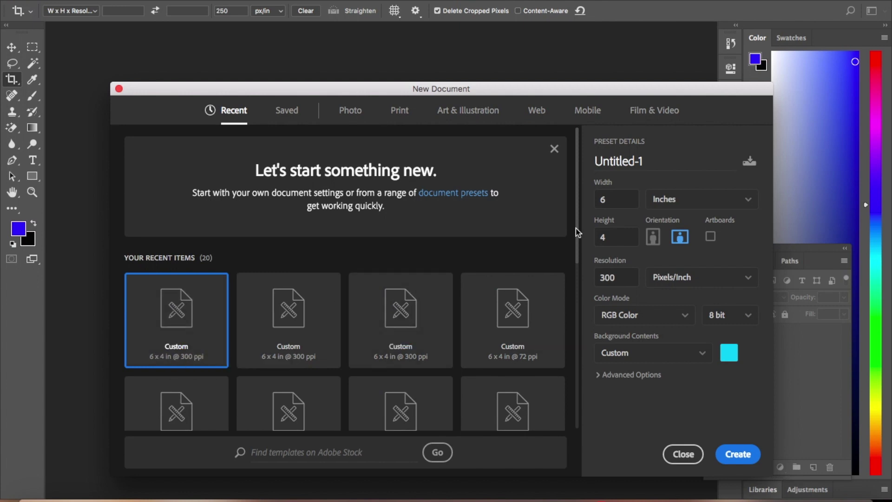
click(617, 201)
key(Tab)
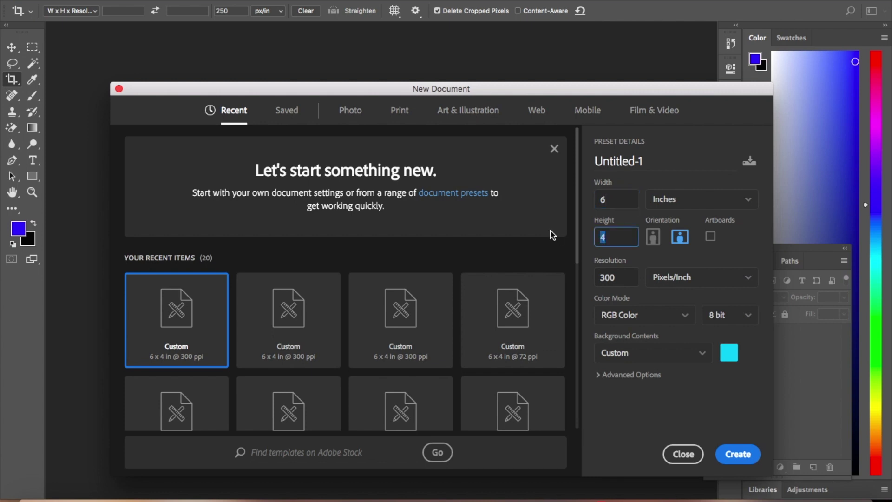
click(731, 205)
click(731, 205)
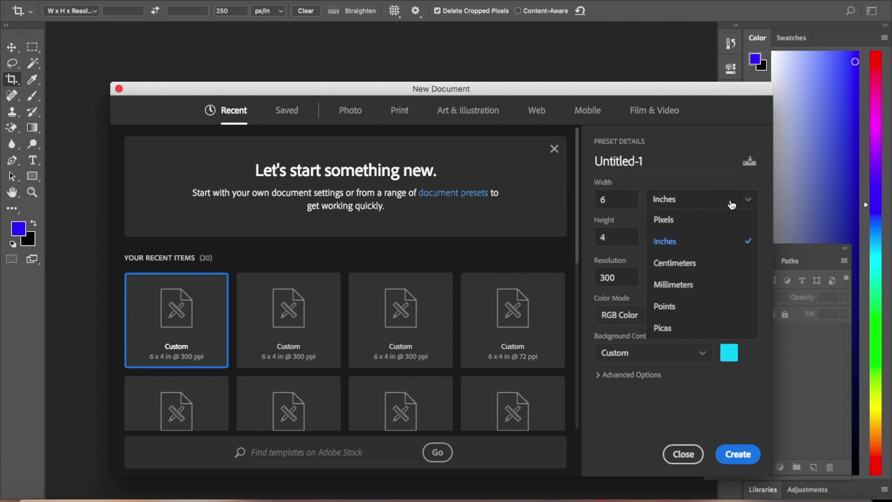
click(674, 245)
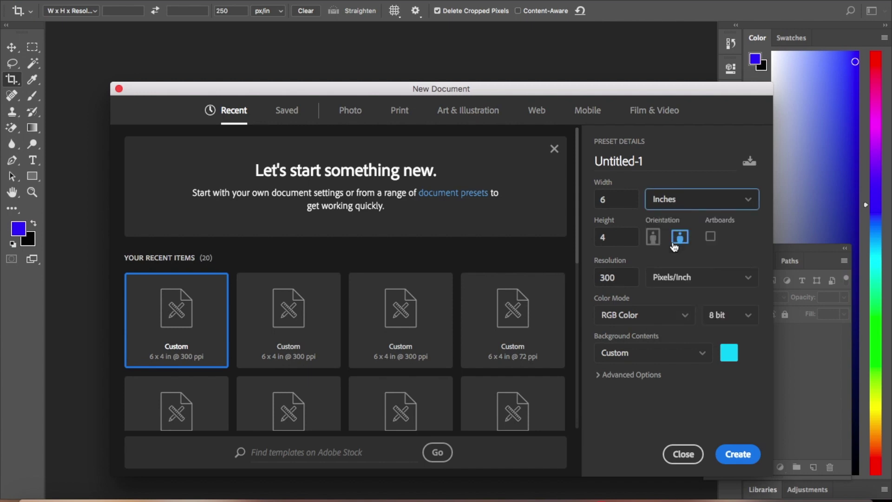
Choose near-white (fafcfc) as the custom background color and create the document
click(729, 354)
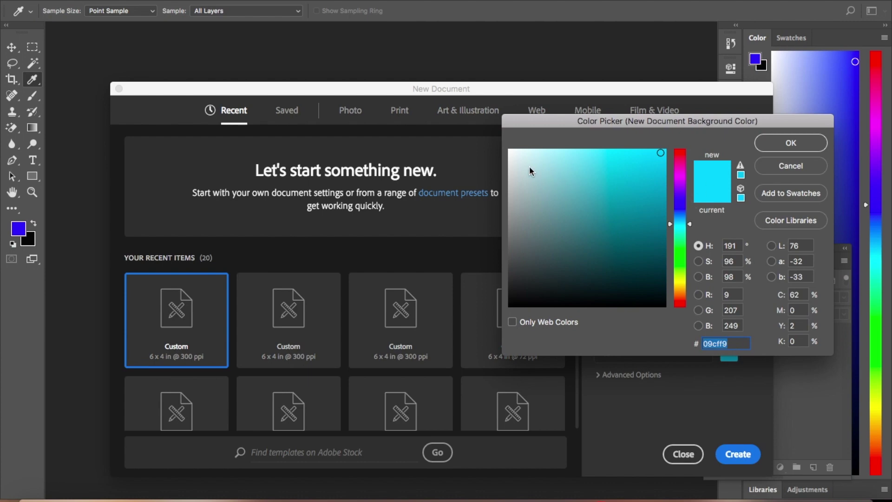
click(509, 149)
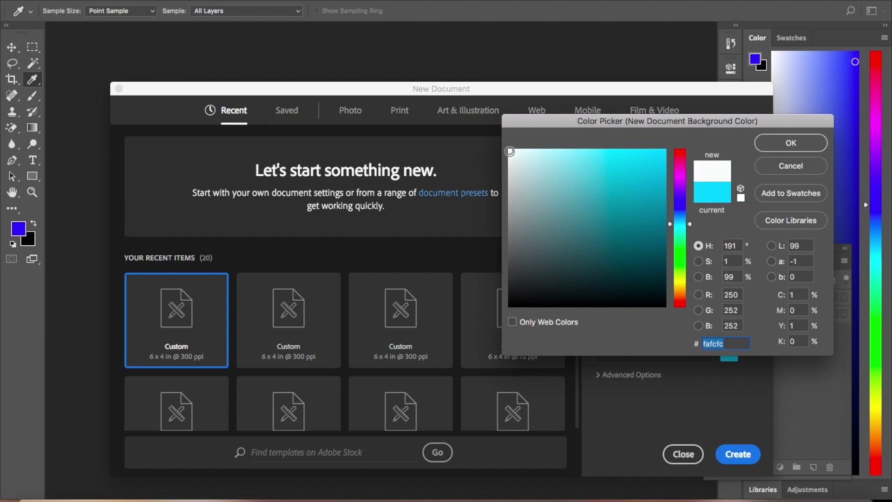
click(778, 145)
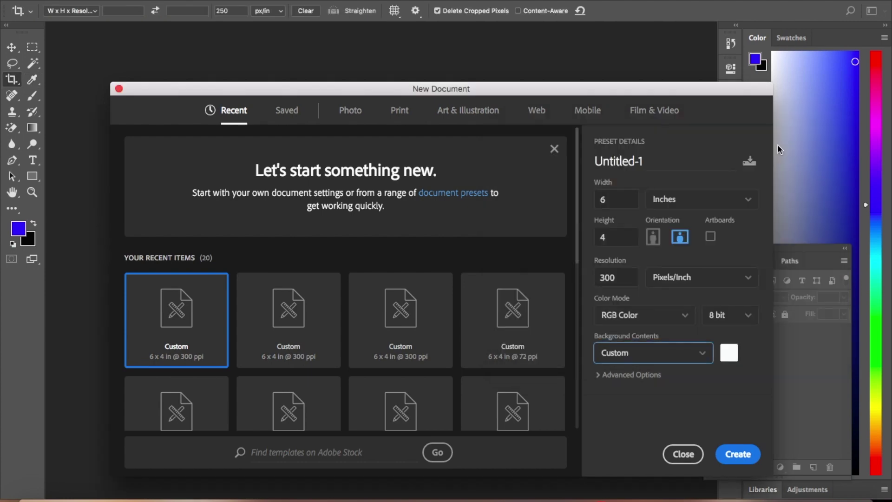
click(740, 456)
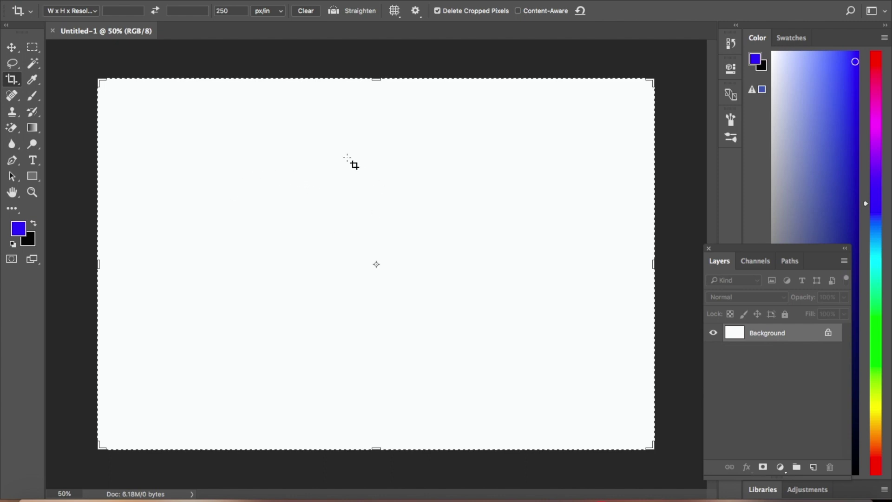
Activate the Horizontal Type tool and set its text color to red (fb052e)
click(37, 163)
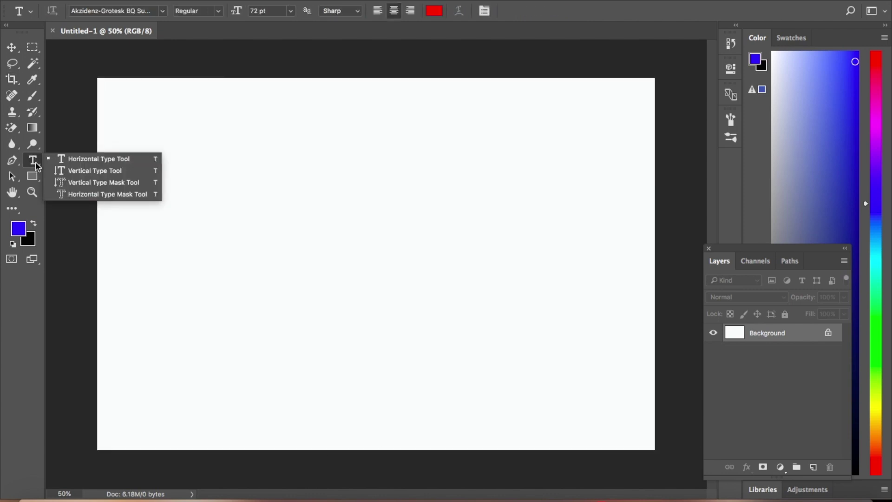
click(82, 161)
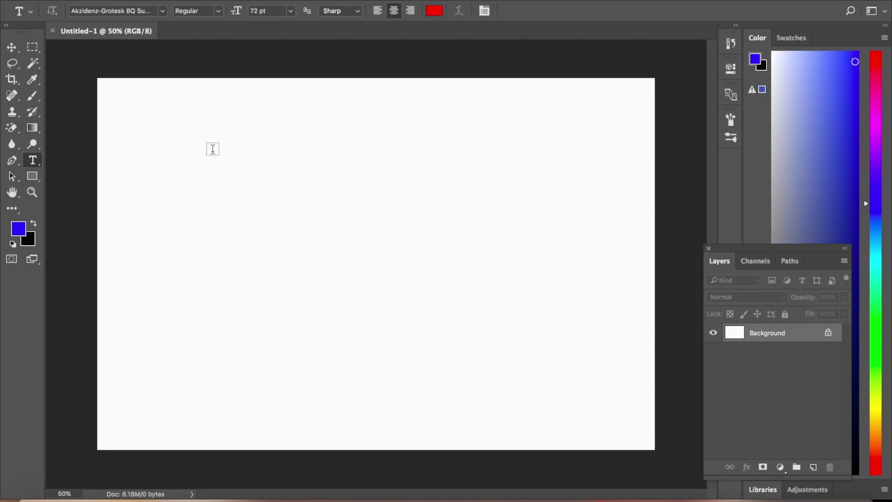
click(433, 11)
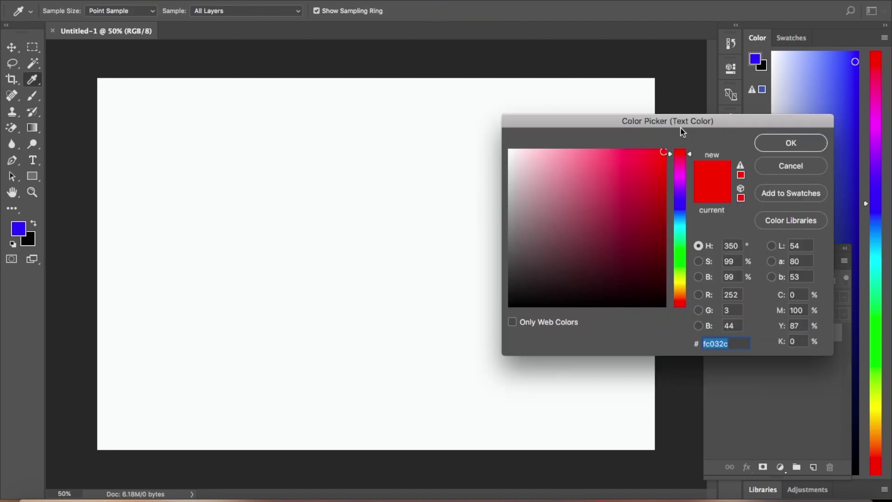
click(664, 152)
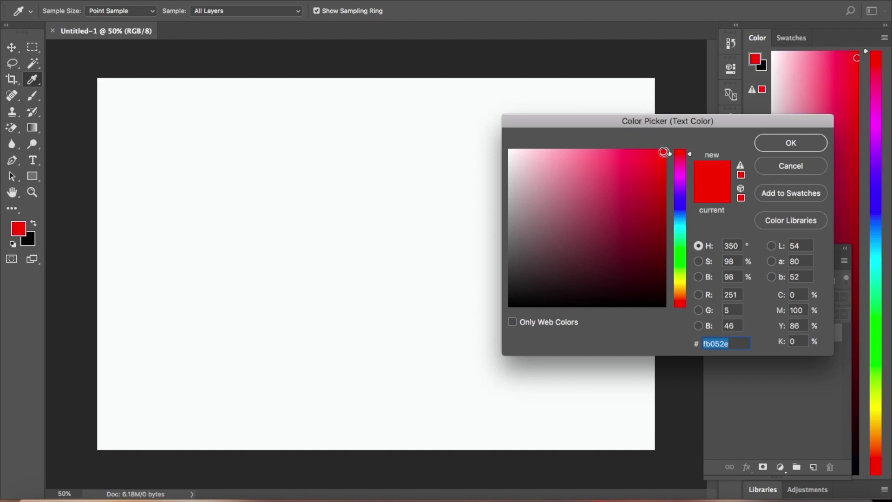
click(797, 146)
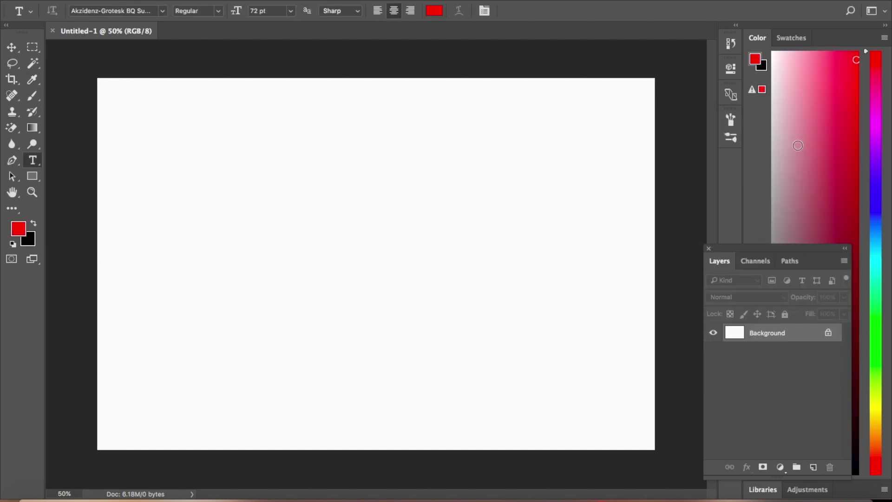
Add the text "All About" in the upper part of the canvas
click(237, 184)
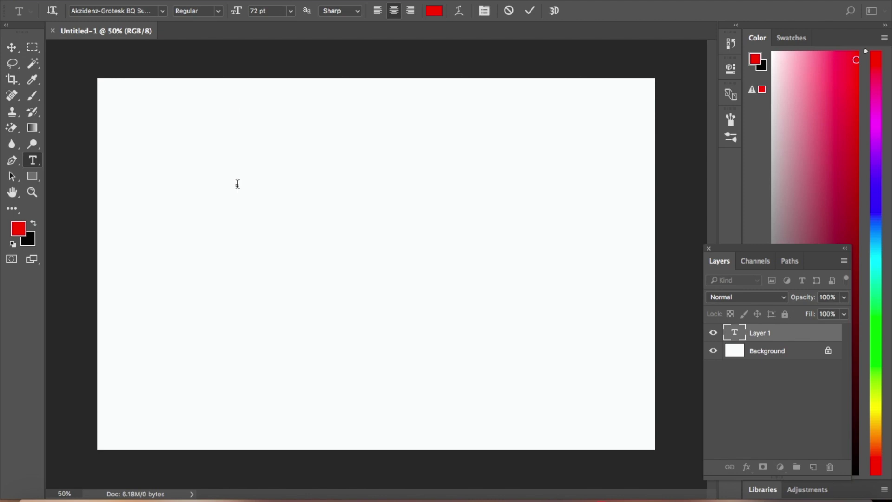
text(J)
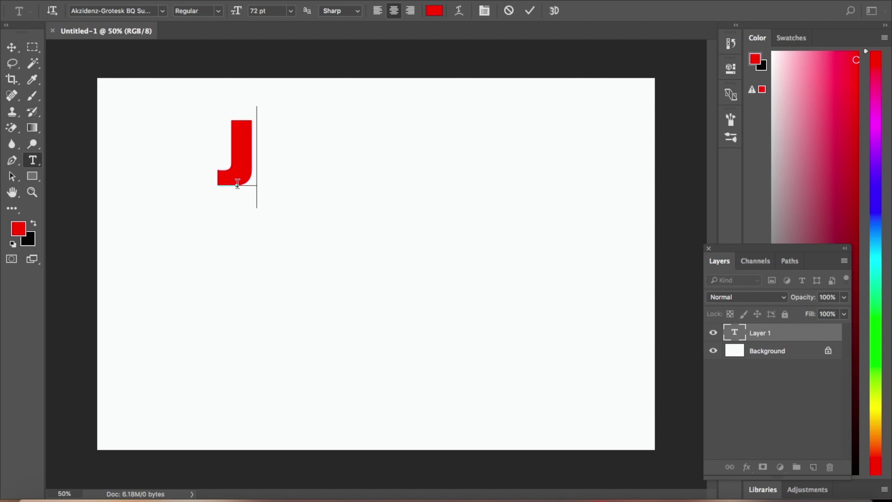
key(BackSpace)
text(AIl Abo)
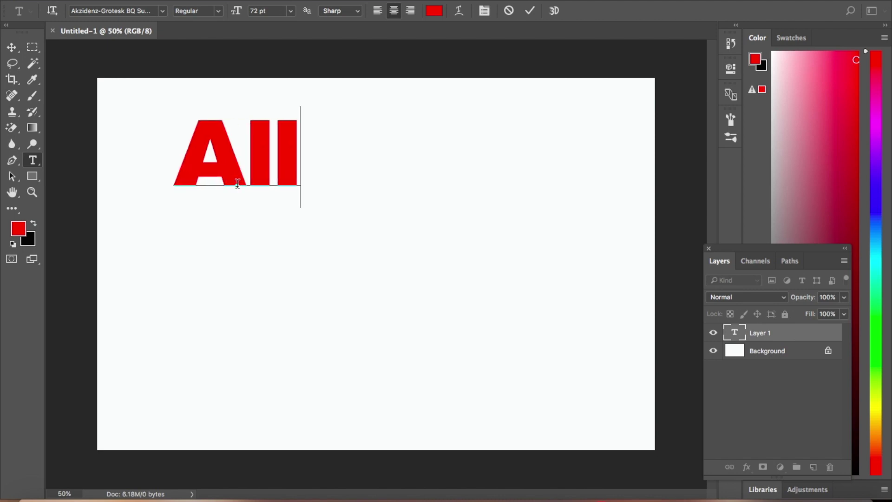
text(ut)
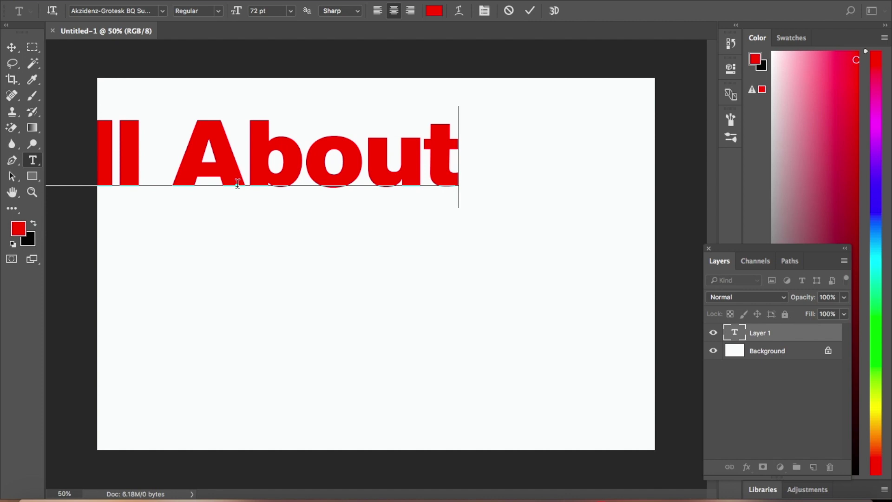
Set the "All About" text to 36 pt and move it to the upper centre of the canvas
key(ctrl+a)
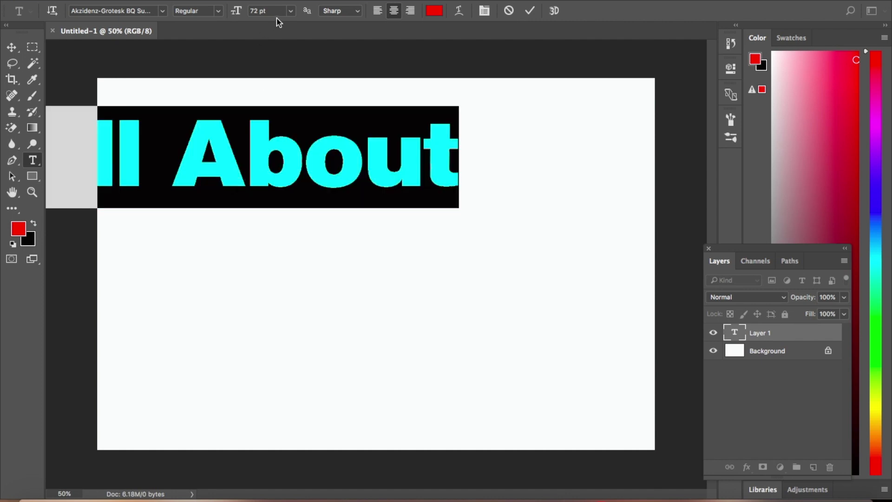
click(291, 12)
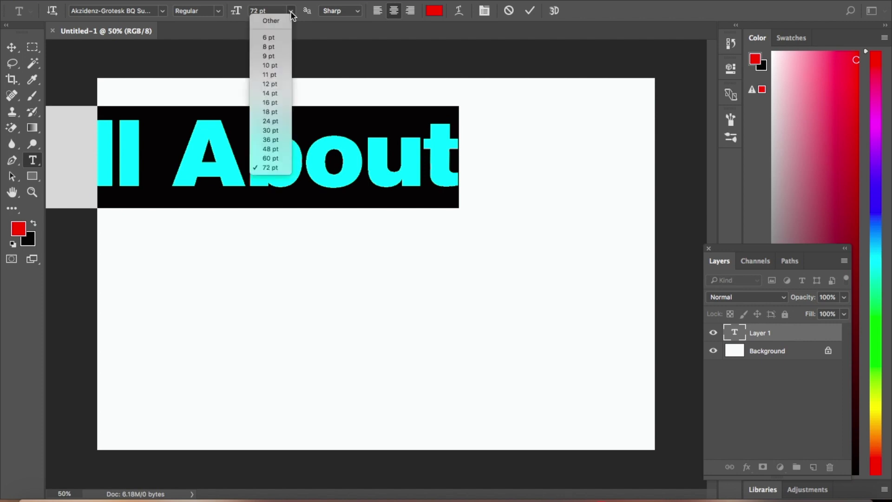
click(272, 139)
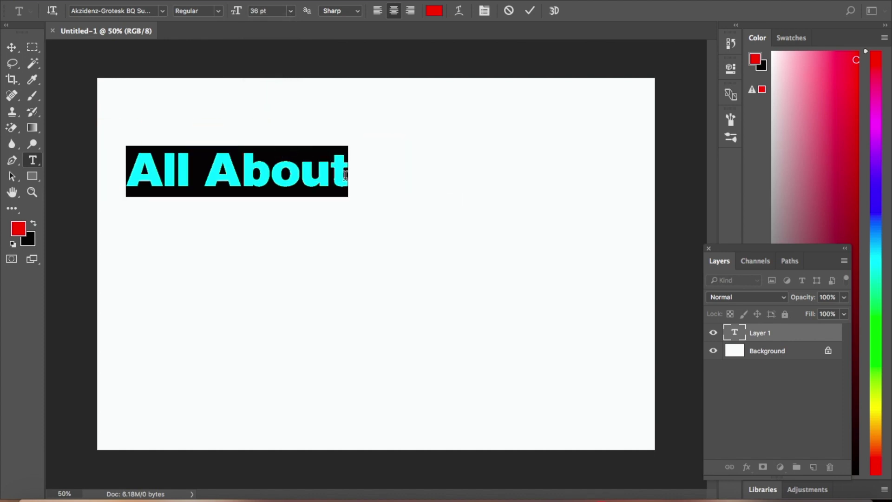
click(345, 175)
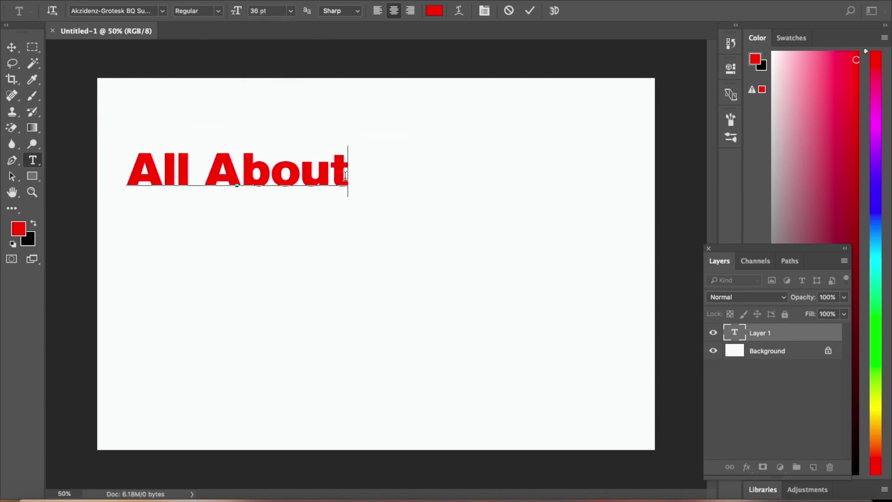
click(12, 47)
drag(334, 166, 410, 145)
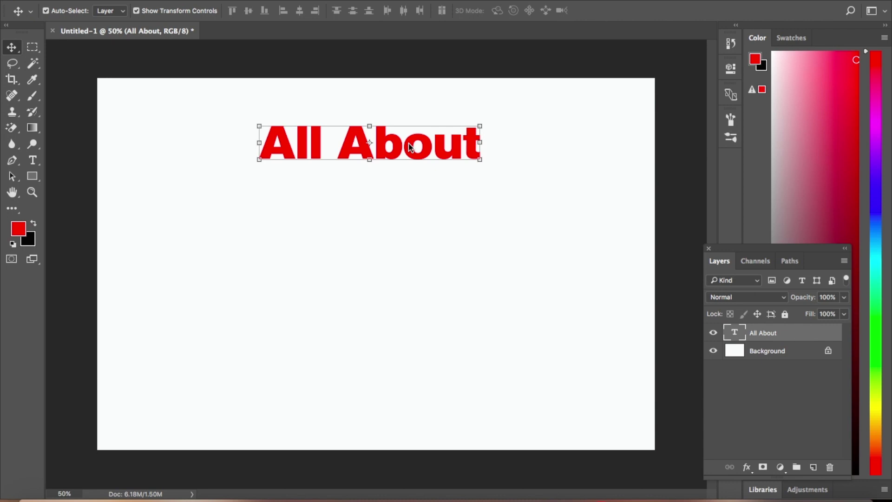
Add a separate text line "Jane's Vacation Rentals" below "All About"
click(33, 161)
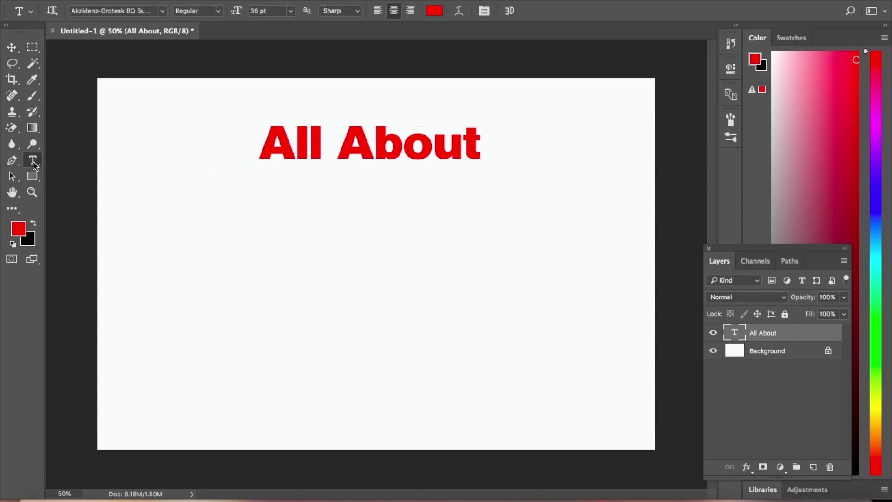
click(330, 214)
text(Jane's Va)
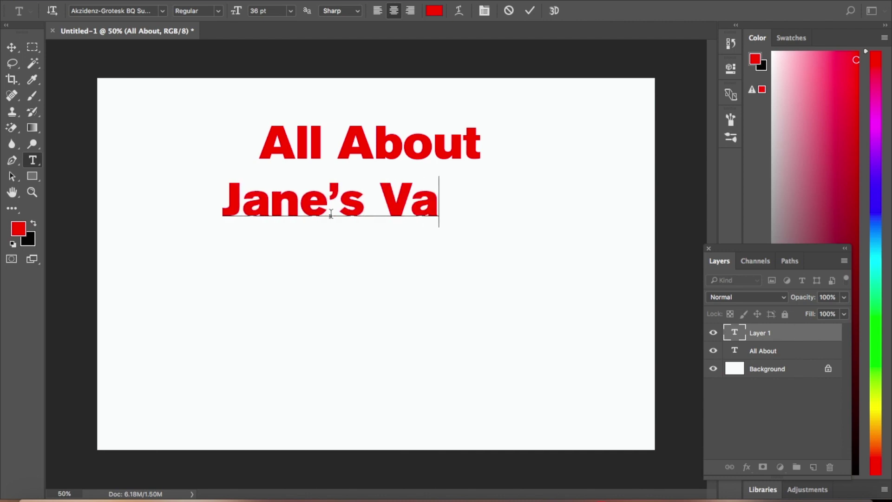
text(cation)
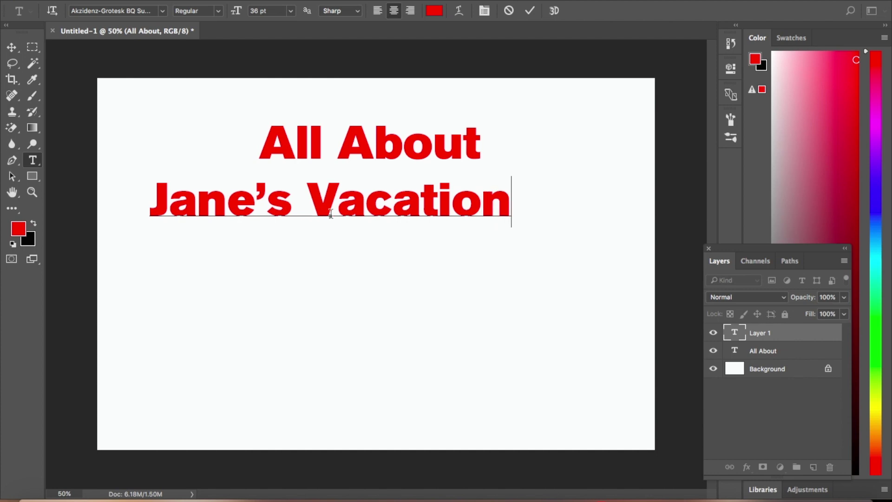
text( Re)
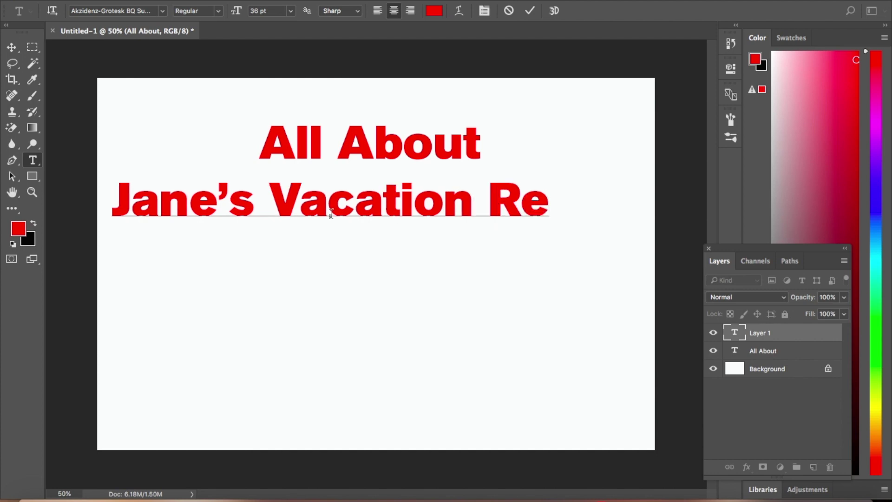
text(ntals)
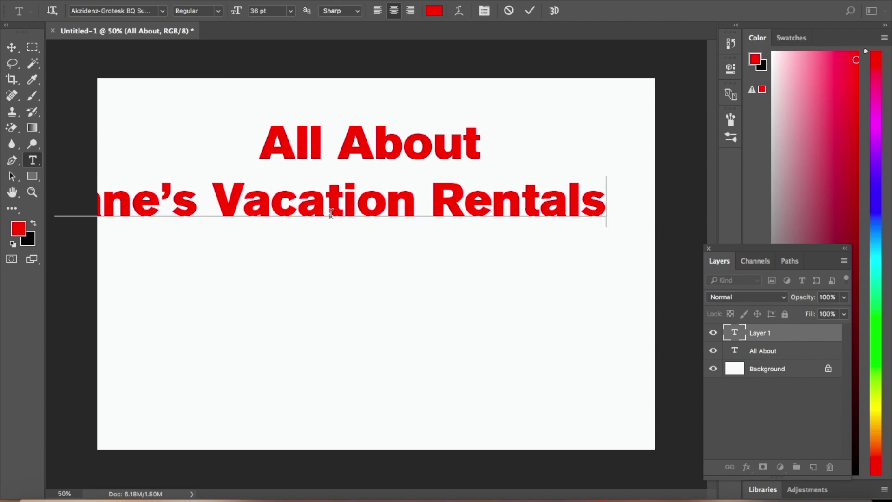
Set the font size of the "Jane's Vacation Rentals" line to 30 pt
key(ctrl+a)
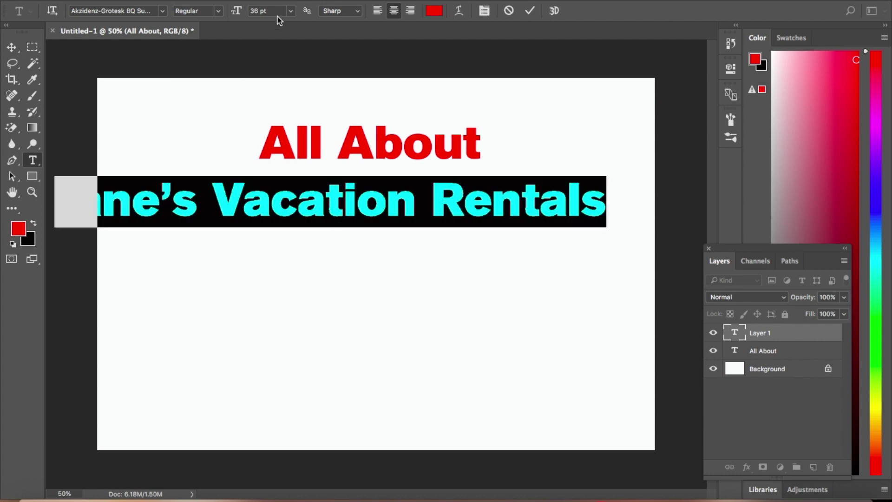
click(291, 11)
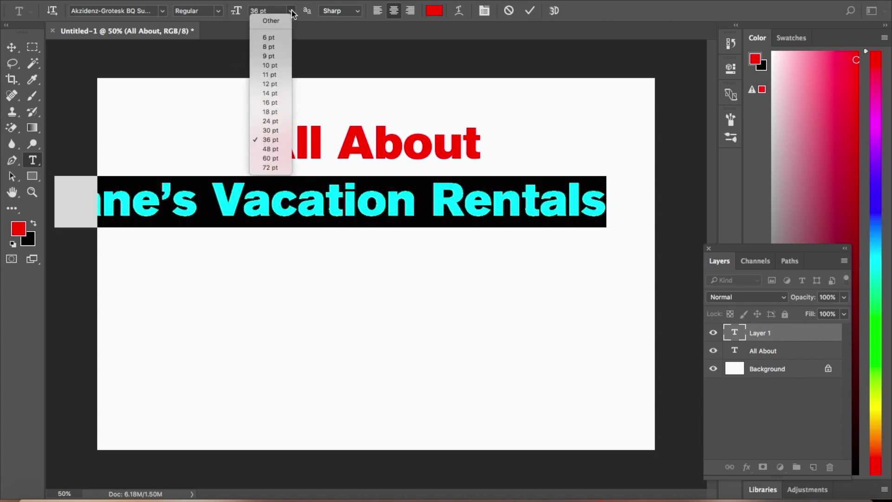
click(271, 131)
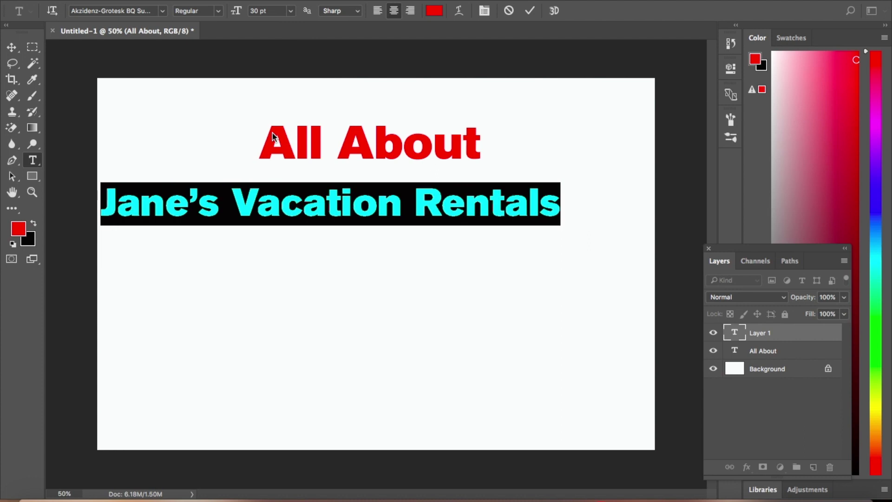
Move "Jane's Vacation Rentals" to the middle of the canvas and "All About" down to just above it, then deselect
click(12, 47)
drag(332, 198, 365, 234)
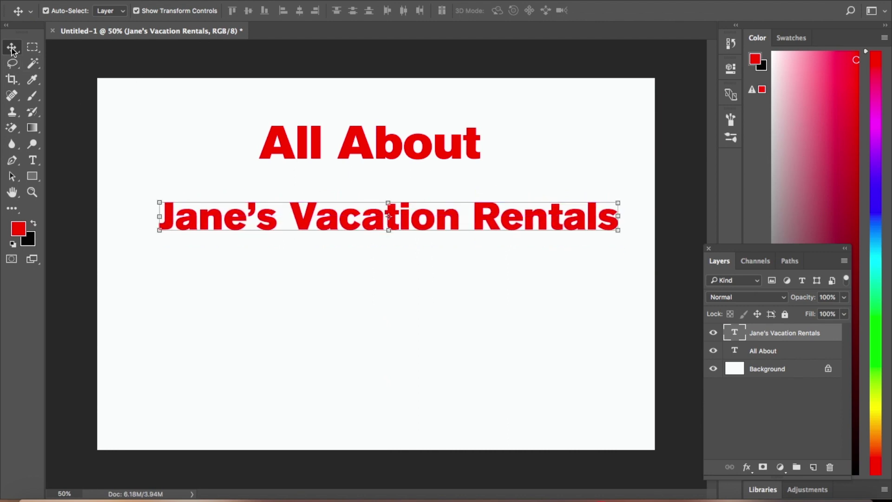
drag(367, 218, 368, 258)
drag(398, 141, 400, 193)
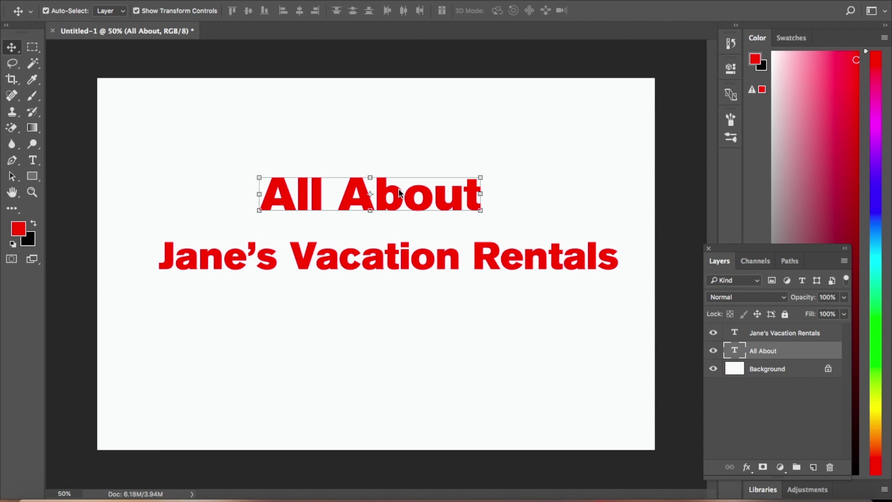
click(531, 154)
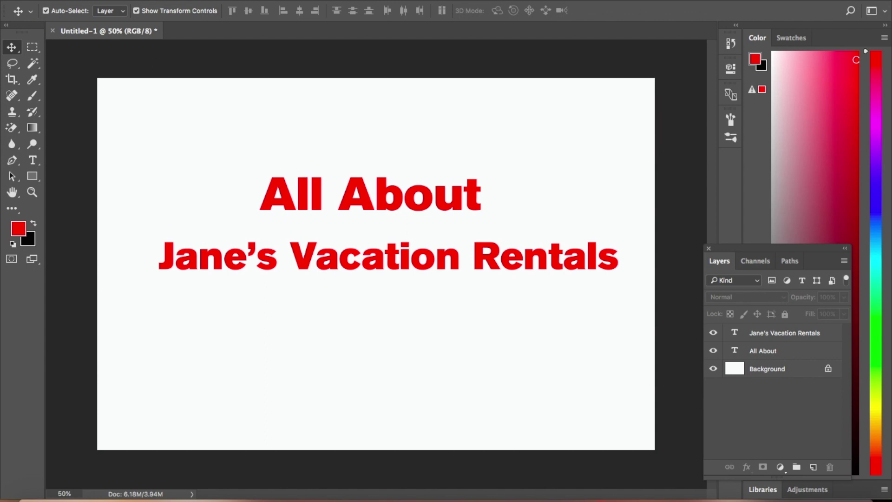
Open "smdc light Jane's Vacation Rentals.jpg" from the THUMBNAILS folder and copy its picture into Untitled-1 below the title
click(111, 1)
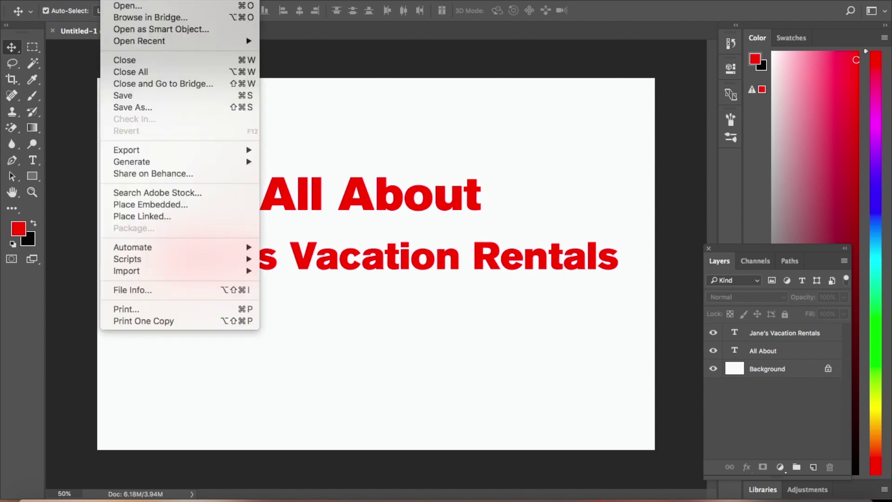
click(139, 1)
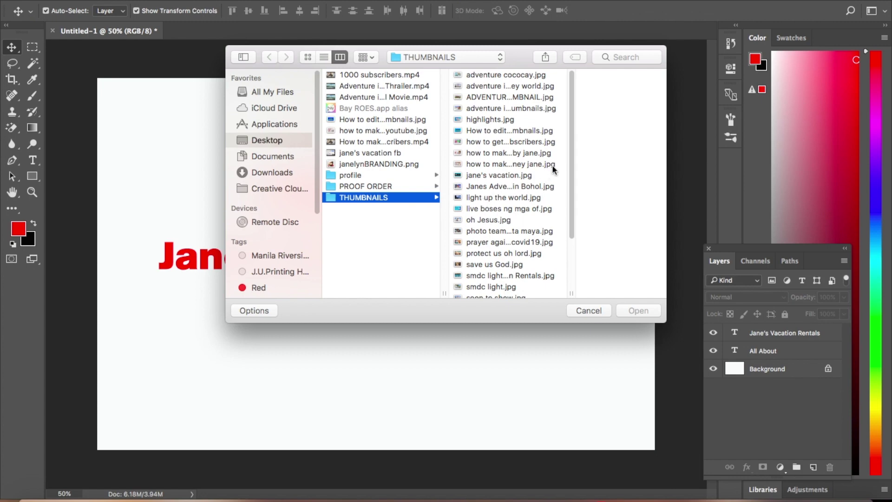
click(520, 276)
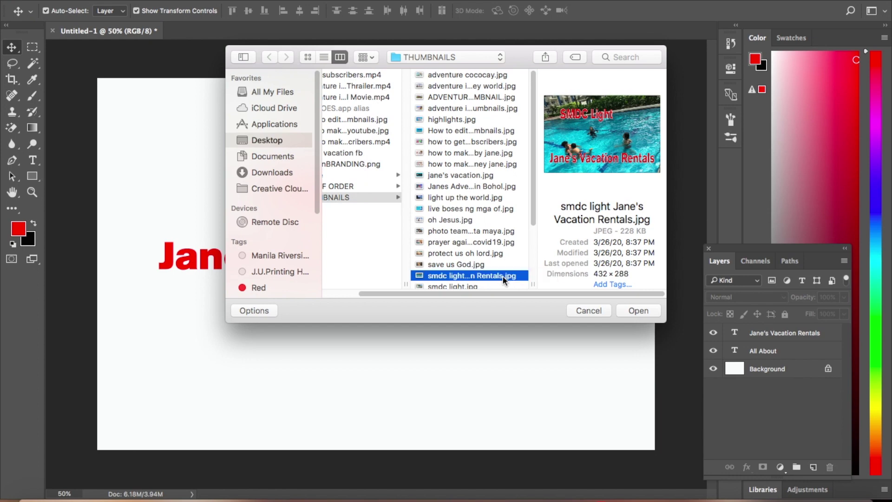
click(637, 311)
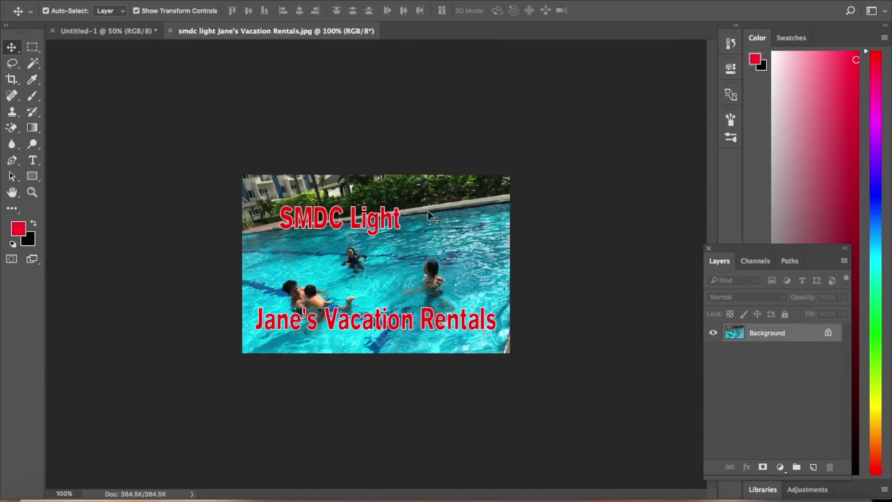
drag(453, 210, 265, 260)
drag(263, 292, 316, 334)
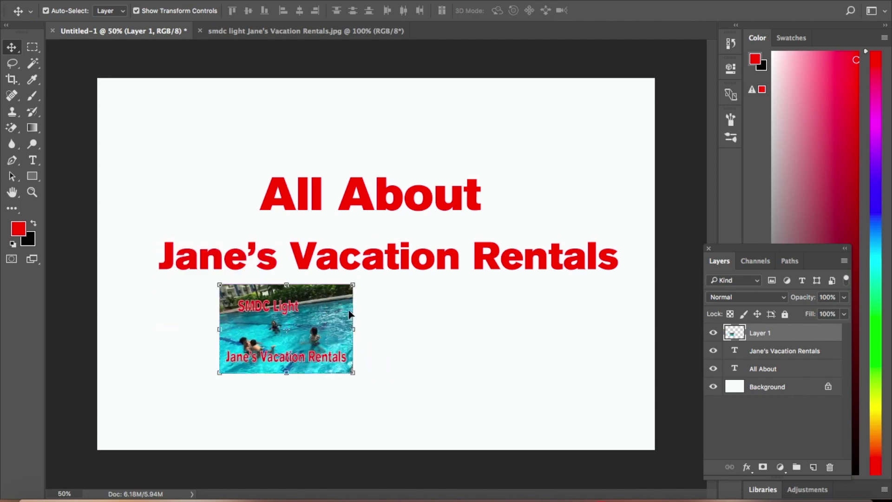
Enlarge the pool photo to about 124% and place it under the left part of "Jane's Vacation Rentals", then deselect it
drag(354, 282, 365, 276)
drag(217, 374, 194, 391)
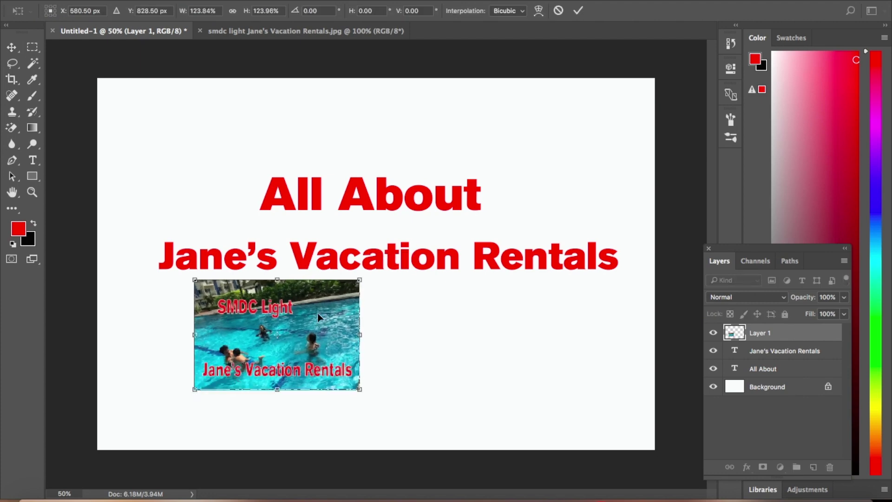
drag(325, 302, 313, 300)
key(Return)
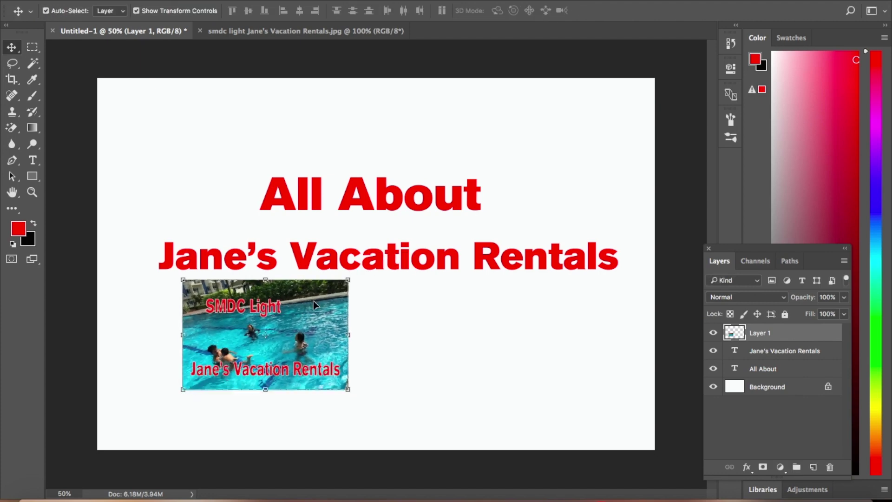
click(396, 316)
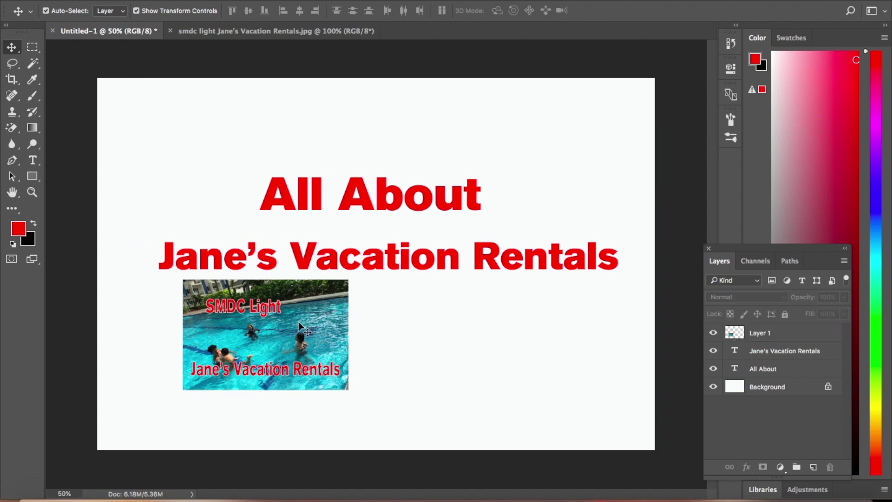
Open "smdc light.jpg" from the THUMBNAILS folder and copy its picture into the Untitled-1 document
click(113, 0)
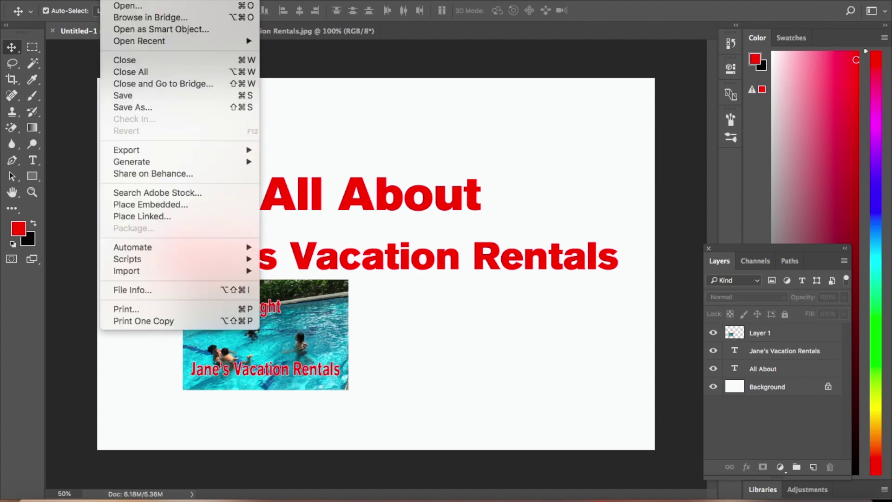
click(128, 6)
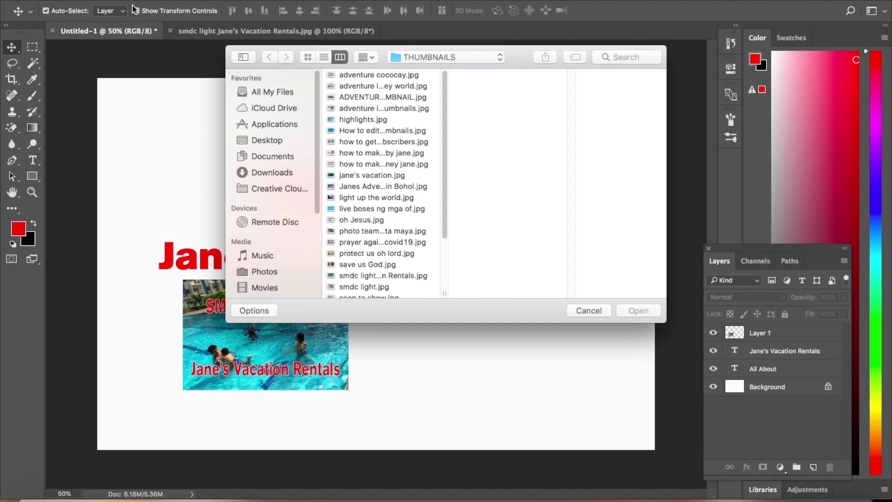
click(377, 285)
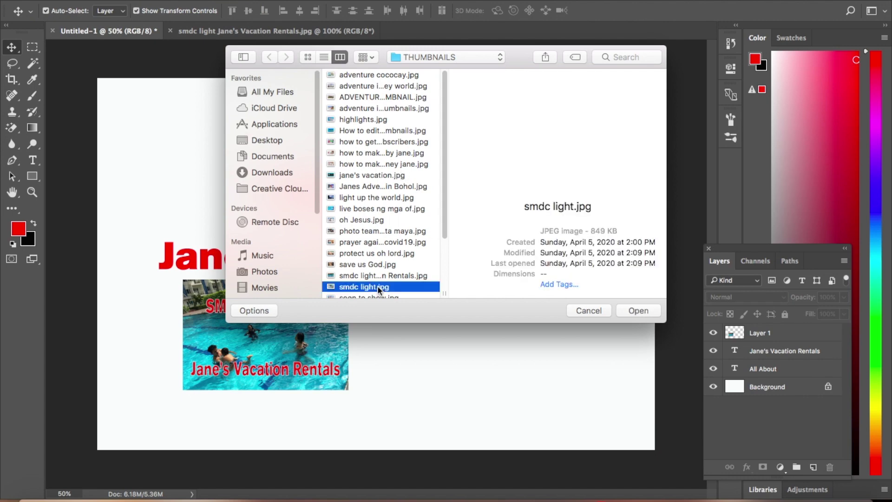
click(639, 310)
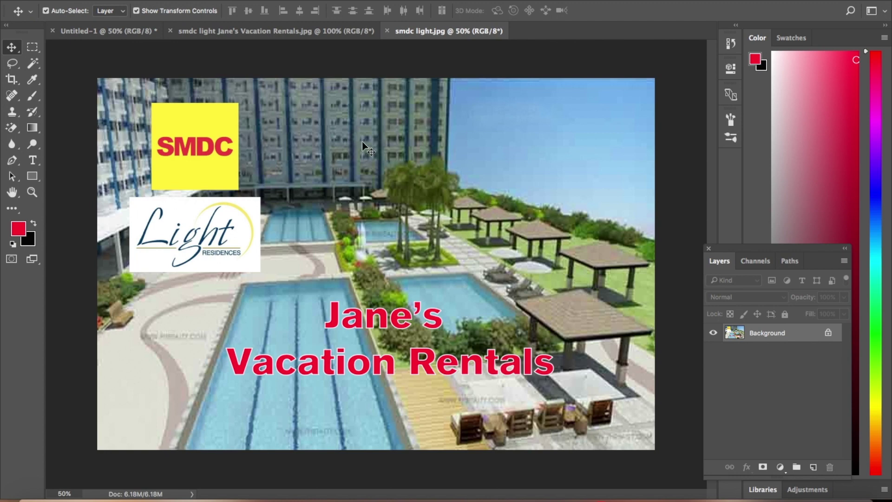
click(120, 32)
key(ctrl+v)
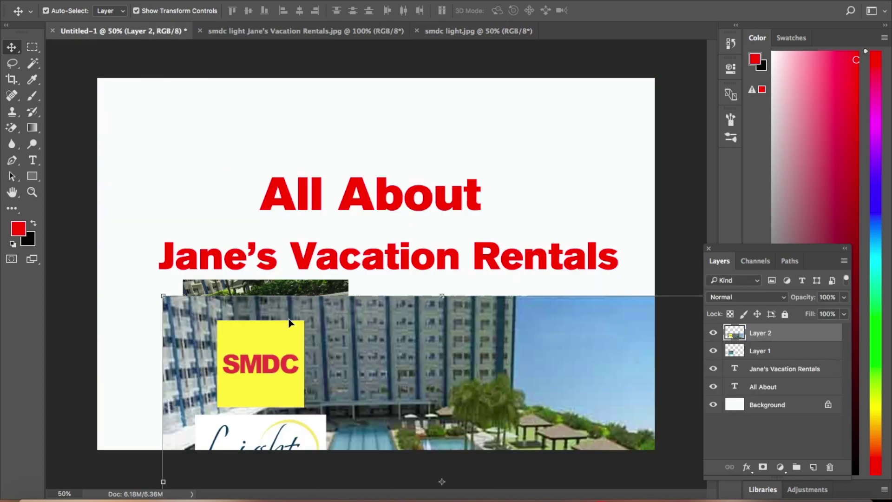
Scale the SMDC building photo down to the pool photo's size and align it beside that photo's right edge with a small gap
key(ctrl+t)
drag(441, 481, 394, 412)
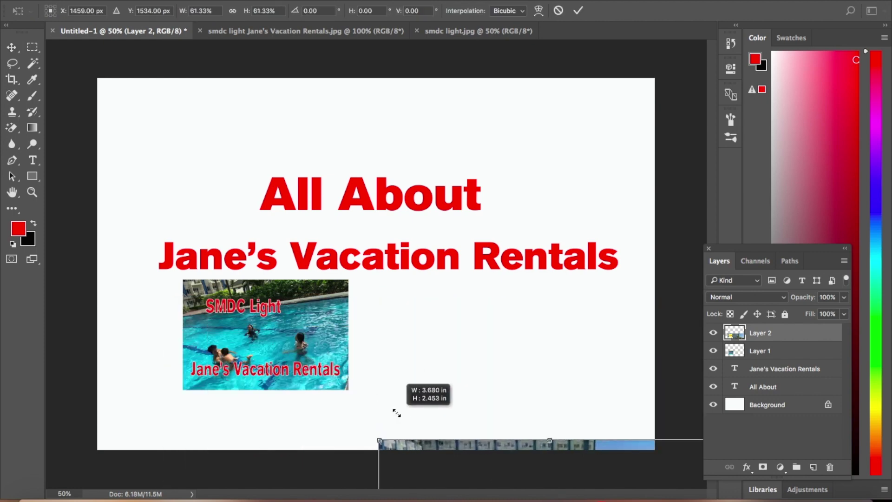
drag(497, 441, 409, 181)
drag(290, 177, 407, 256)
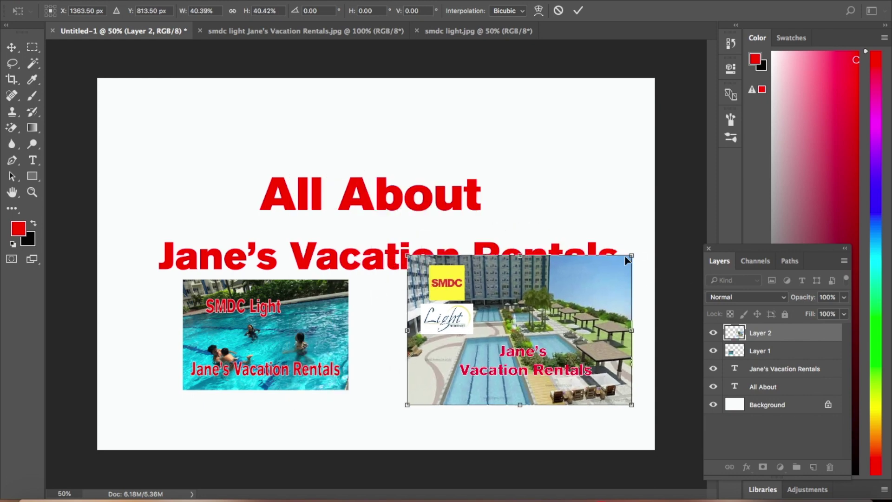
drag(630, 256, 502, 297)
drag(539, 392, 533, 389)
key(Return)
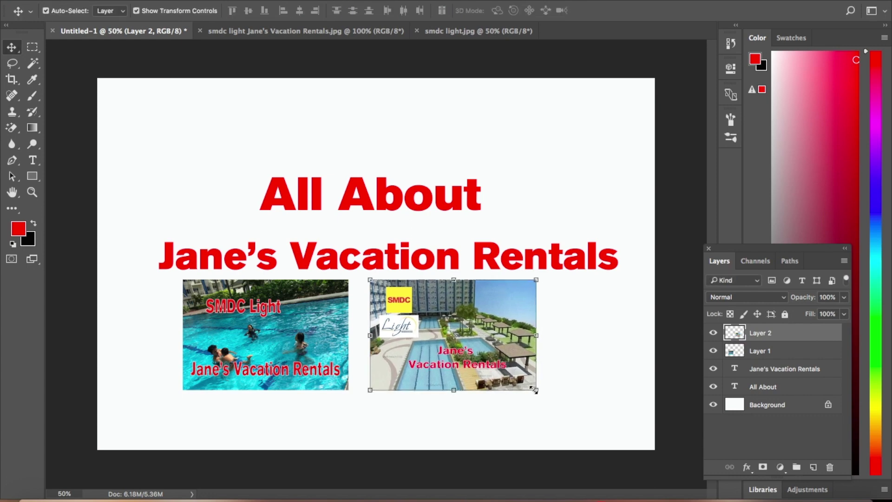
Nudge the SMDC building photo horizontally to the right, widening the gap between the two photos
drag(584, 345, 463, 331)
key(Right)
key(Right)
key(Right)
key(Right)
key(Right)
key(Right)
key(Right)
key(Right)
key(Right)
key(Right)
key(Right)
key(Right)
key(Right)
key(Right)
key(Right)
key(Right)
key(Right)
key(Right)
key(Right)
key(Right)
key(Right)
key(Right)
key(Right)
key(Right)
key(Right)
key(Right)
key(Right)
key(Right)
key(Right)
key(Right)
key(Right)
key(Right)
key(Right)
key(Right)
key(Right)
key(Right)
key(Right)
key(Right)
key(Right)
key(Right)
key(Right)
key(Right)
key(Right)
key(Right)
key(Right)
key(Right)
key(Right)
key(Right)
key(Right)
key(Right)
key(Right)
key(Right)
key(Right)
key(Right)
key(Right)
key(Right)
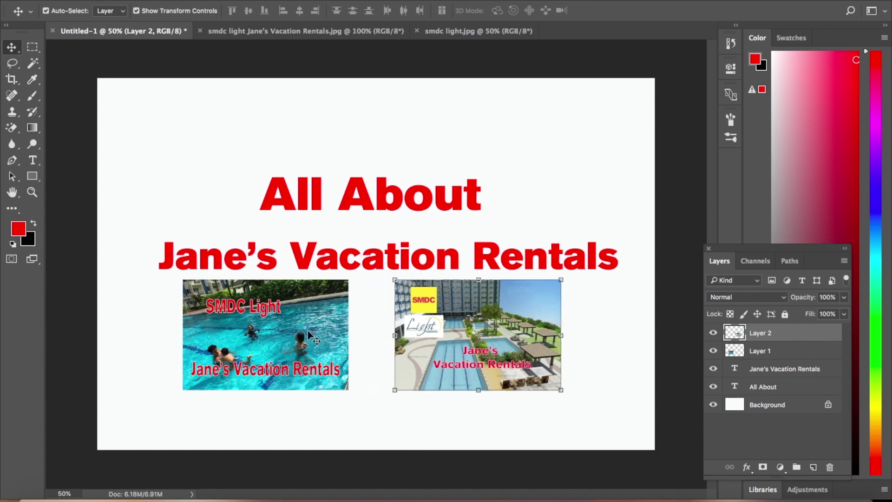
Nudge the pool photo to the right toward the building photo, then check both photos' common centre and deselect them
click(308, 332)
key(Right)
key(Right)
key(Right)
key(Right)
key(Right)
key(Right)
key(Right)
key(Right)
key(Right)
key(Right)
key(Right)
key(Right)
key(Right)
key(Right)
key(Right)
key(Right)
key(Right)
key(Right)
key(Right)
key(Right)
key(Right)
key(Right)
key(Right)
key(Right)
key(Right)
key(Right)
key(Right)
key(Right)
key(Right)
key(Right)
key(Right)
key(Right)
key(Right)
key(Right)
key(Right)
key(Right)
key(Right)
key(Right)
key(Right)
key(Right)
key(Right)
key(Right)
key(Right)
key(Right)
drag(604, 336, 289, 324)
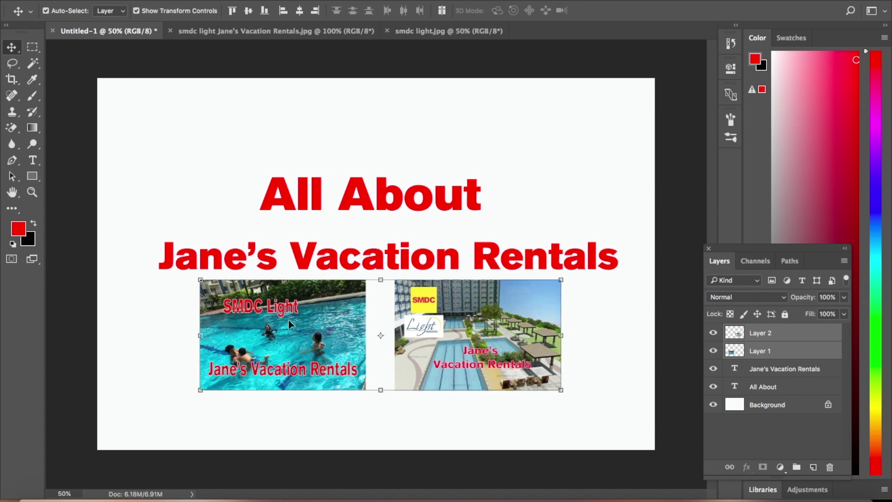
click(611, 322)
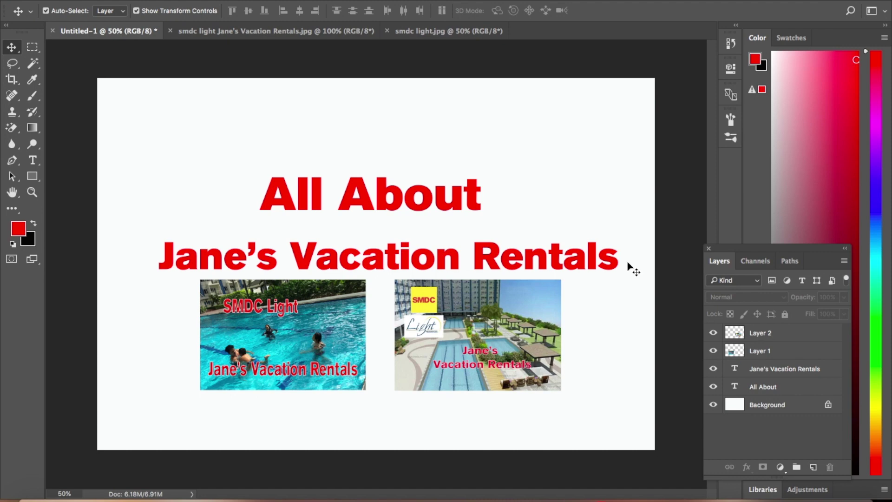
Nudge the "Jane's Vacation Rentals" line slightly left so that it is centred above the two photos
drag(584, 258, 581, 258)
key(Left)
key(Left)
key(Left)
key(Left)
key(Left)
key(Left)
key(Left)
key(Left)
key(Left)
key(Left)
key(Left)
key(Left)
key(Left)
key(Left)
key(Left)
key(Left)
key(Left)
key(Left)
key(Left)
key(Left)
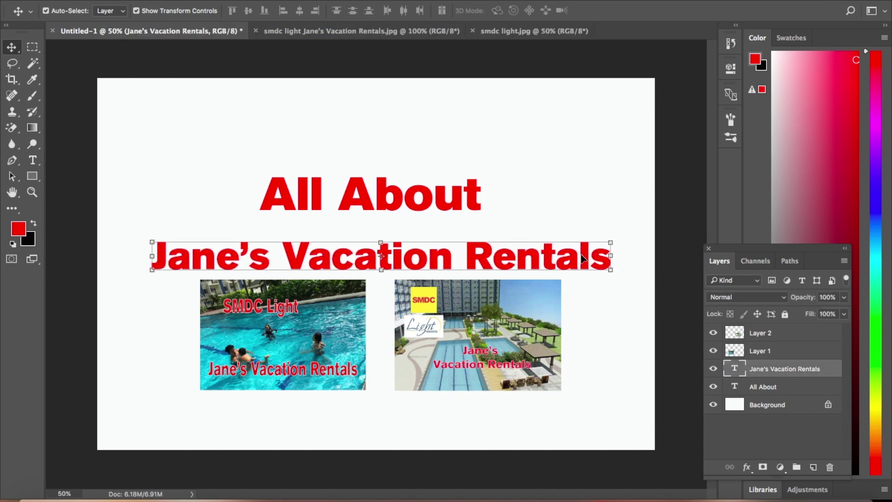
Nudge the "Jane's Vacation Rentals" line and both photos up together, closer to the "All About" line, and deselect them
click(463, 197)
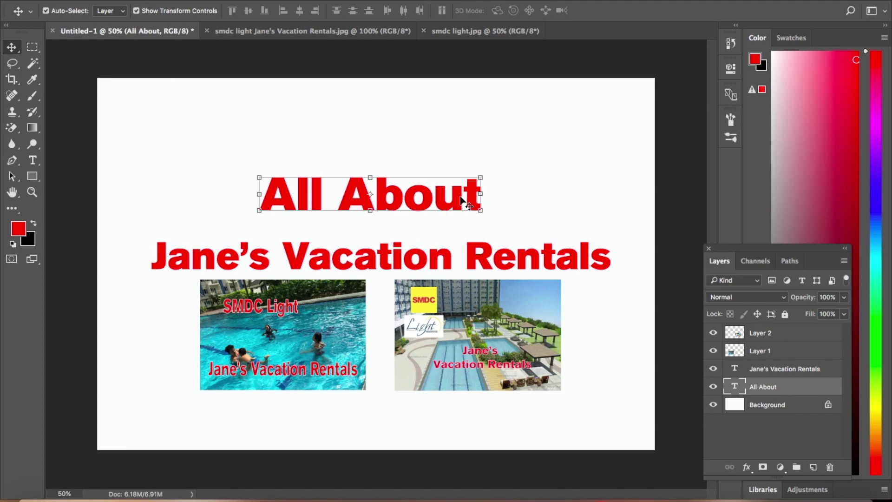
drag(601, 354, 225, 258)
key(Up)
key(Up)
key(Up)
key(Up)
key(Up)
key(Up)
key(Up)
key(Up)
key(Up)
key(Up)
key(Up)
key(Up)
key(Up)
key(Up)
key(Up)
key(Up)
key(Up)
key(Up)
key(Up)
key(Up)
key(Up)
key(Up)
key(Up)
key(Up)
key(Up)
key(Up)
key(Up)
key(Up)
key(Up)
key(Up)
key(Up)
key(Up)
key(Up)
key(Up)
key(Up)
key(Up)
key(Up)
key(Up)
key(Up)
key(Up)
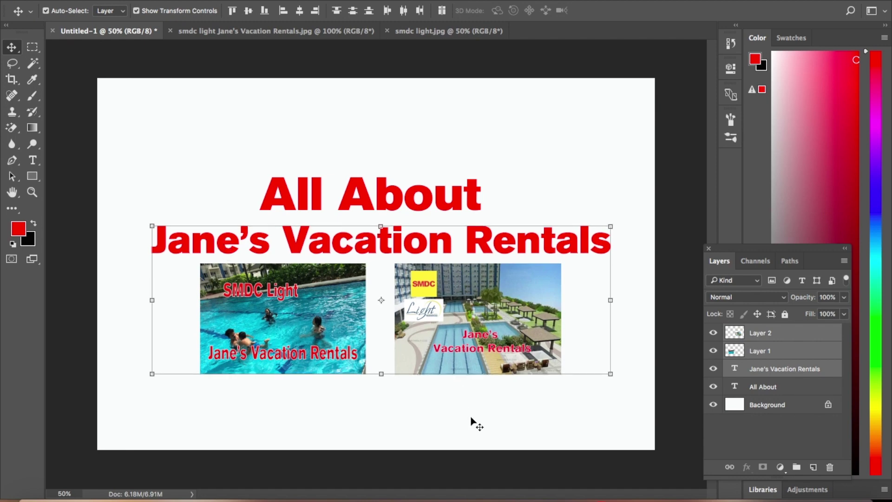
click(470, 419)
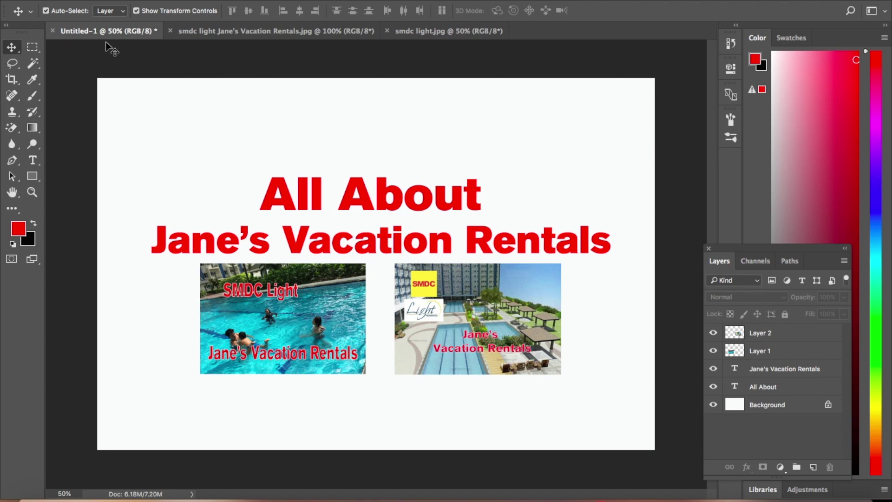
Start saving a copy of the graphic in the THUMBNAILS folder with the file name "allAboutJane'sVacationRentals"
click(123, 1)
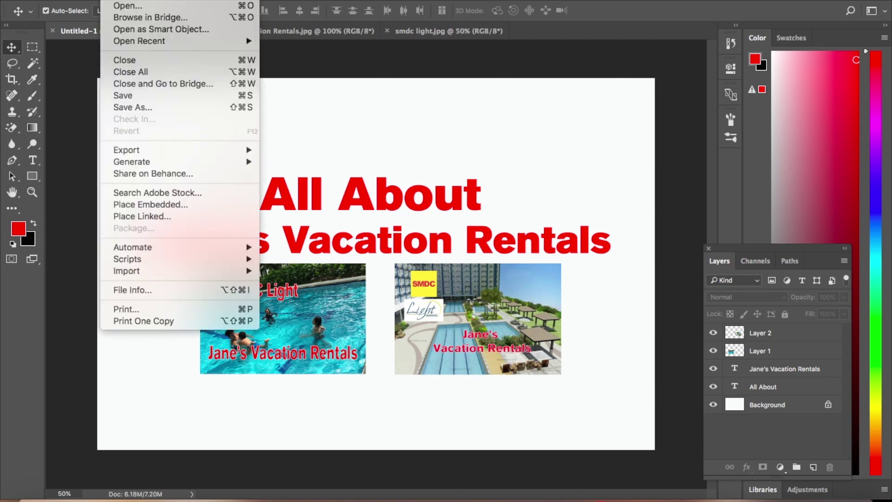
click(149, 110)
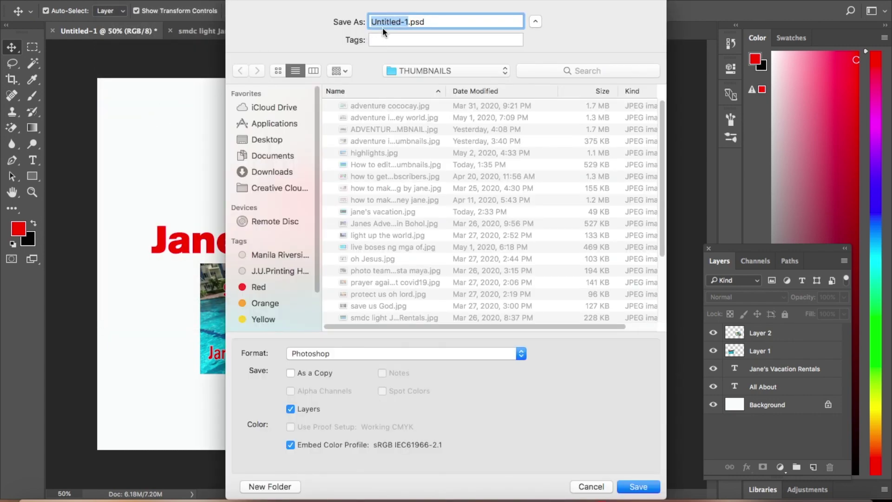
text(all)
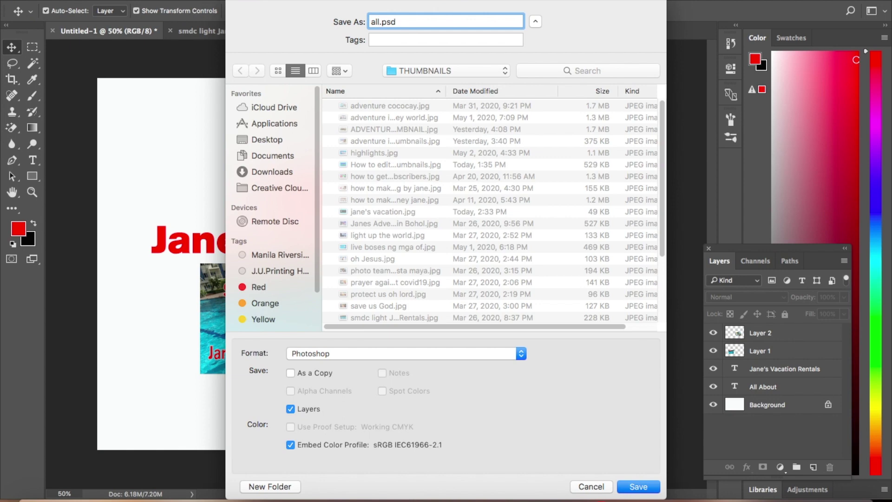
text(AboutJane'sVact)
key(BackSpace)
text(ationRentals)
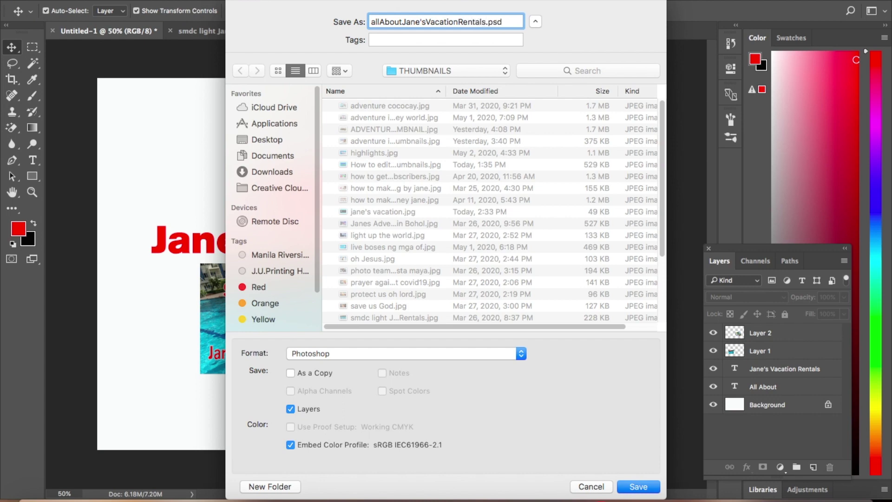
Choose JPEG as the file format and save the graphic at Maximum quality 12 with the Baseline ("Standard") option
click(431, 355)
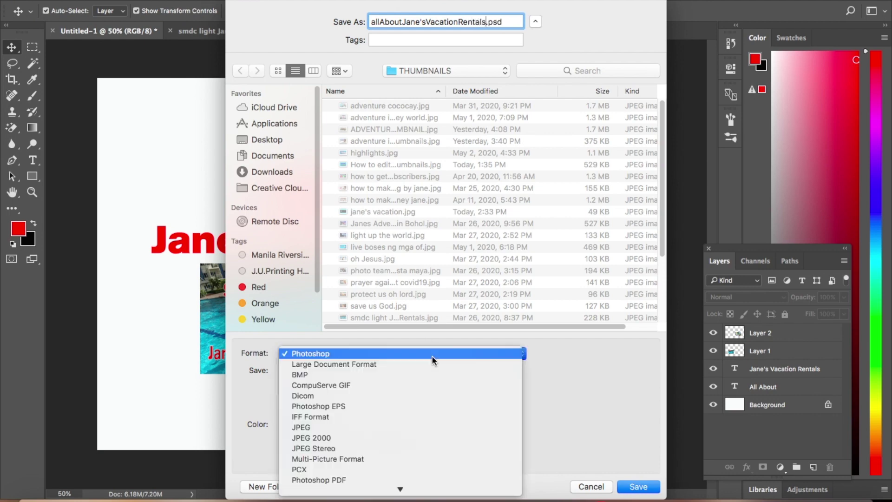
click(431, 355)
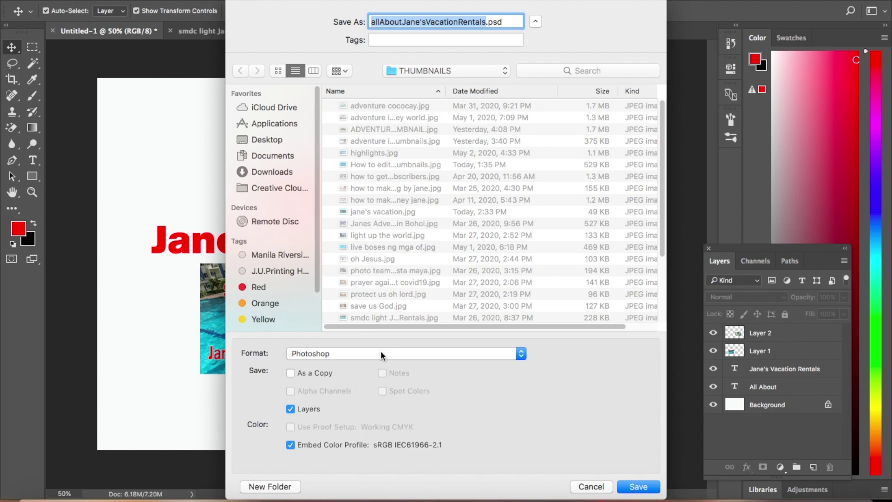
click(380, 355)
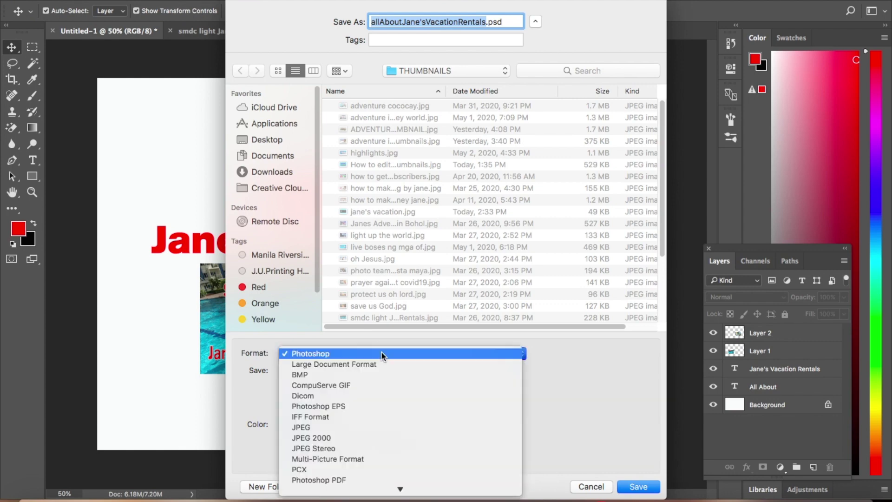
click(317, 428)
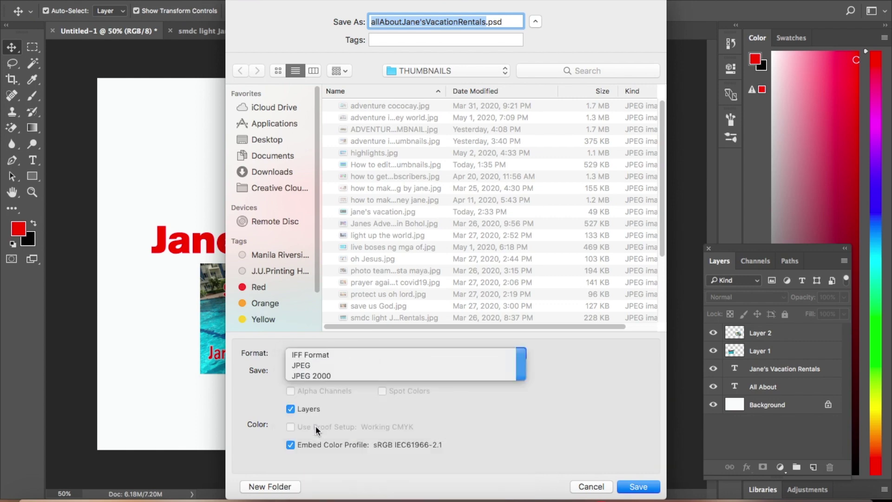
click(643, 487)
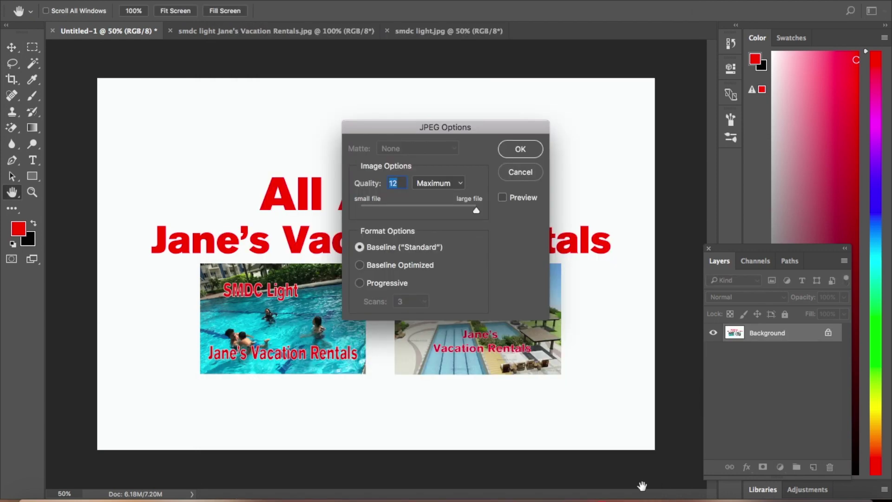
click(520, 149)
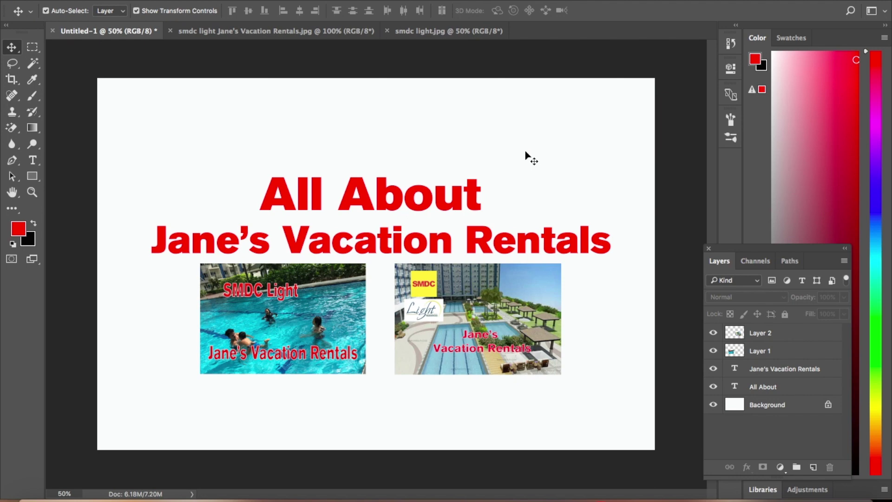